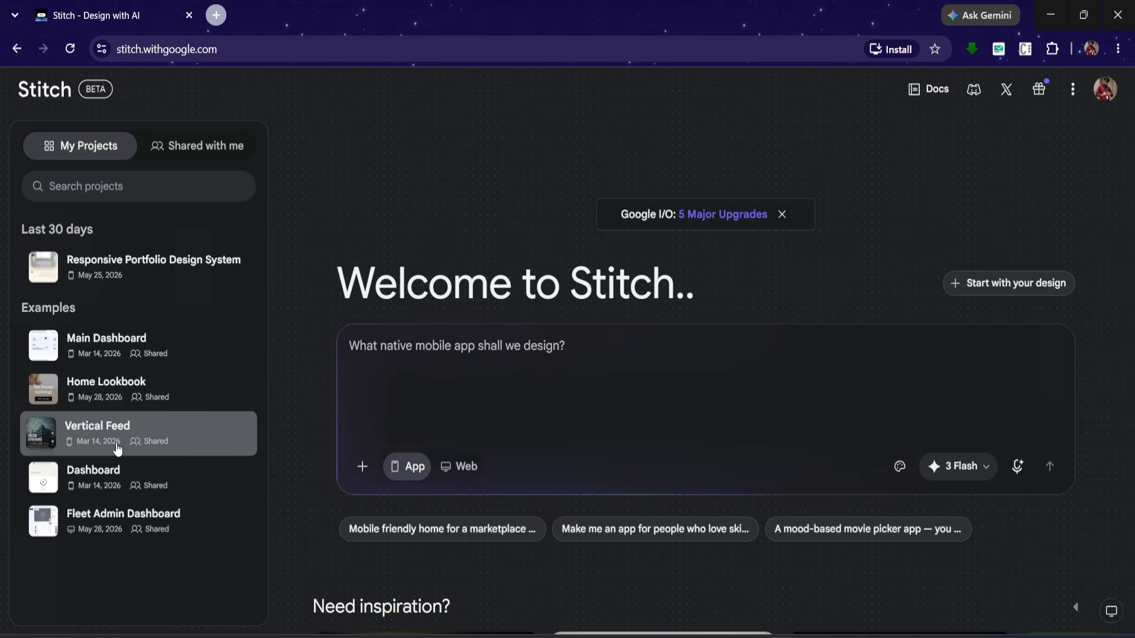
Set the design type to Web and submit the prompt "make an e commerce website"
left_click(476, 467)
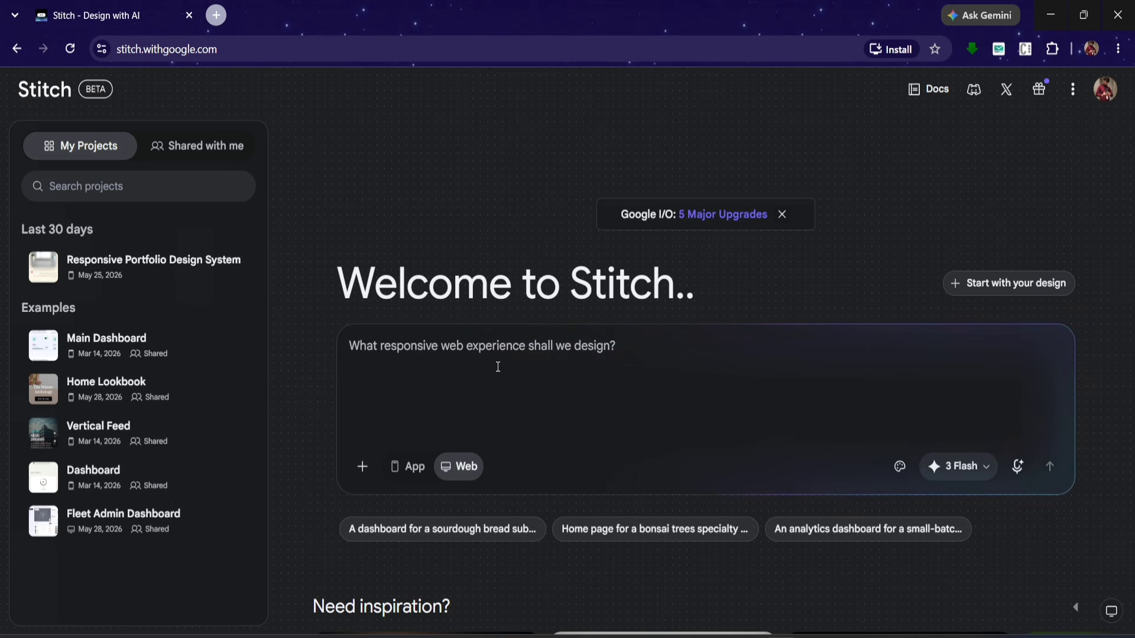
type("mak")
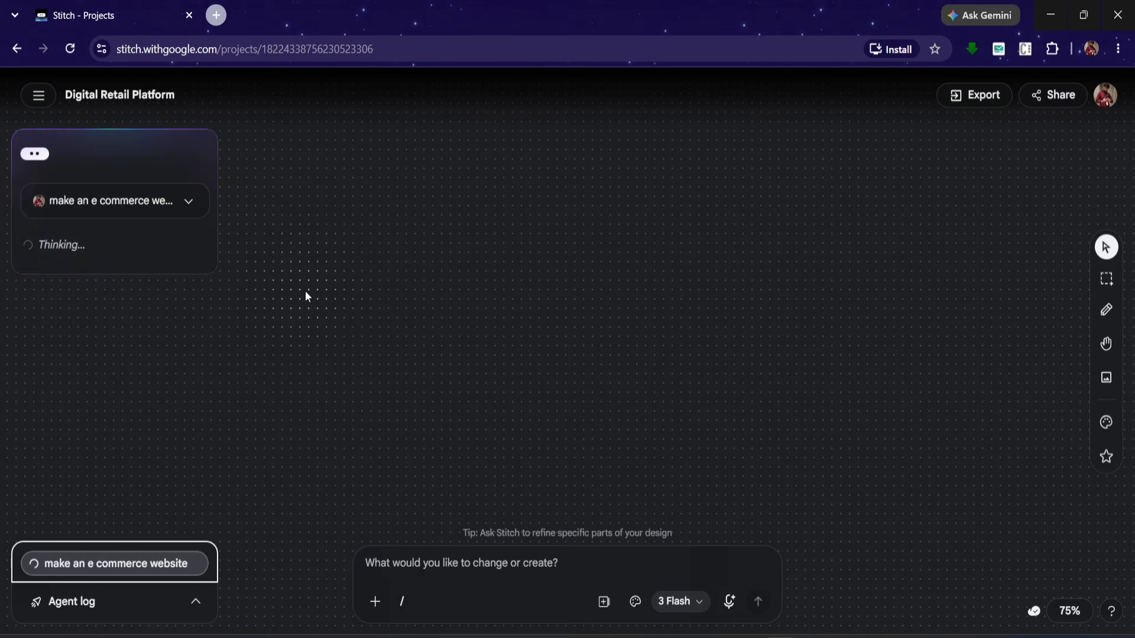
Read through the agent's proposed screen list and design direction for the e-commerce website
left_click(175, 205)
left_click(175, 205)
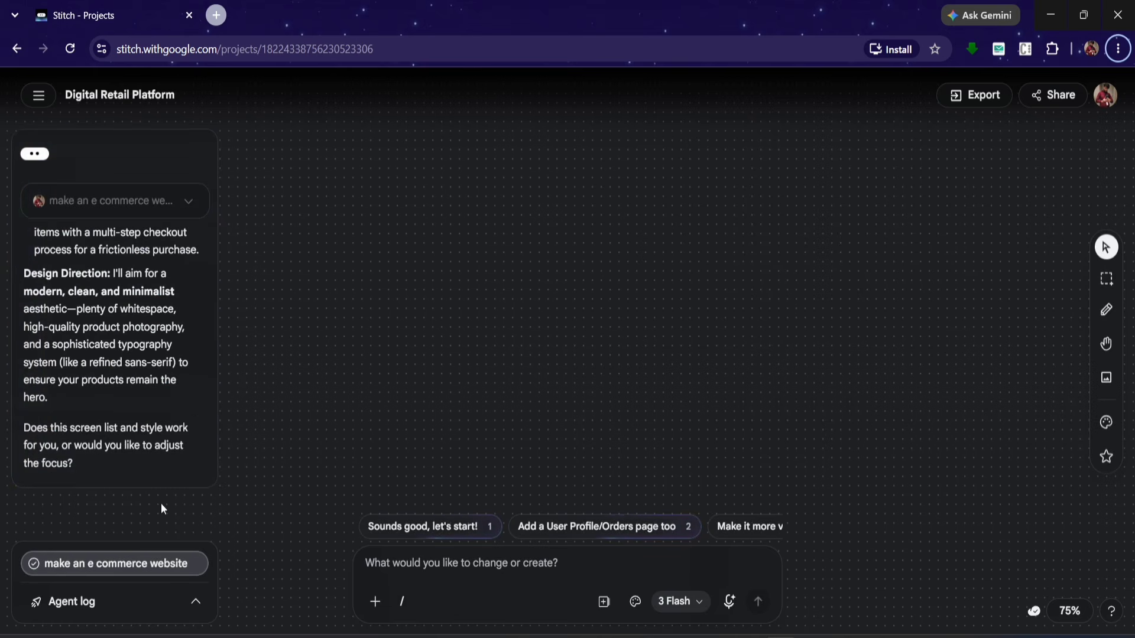
left_click(102, 602)
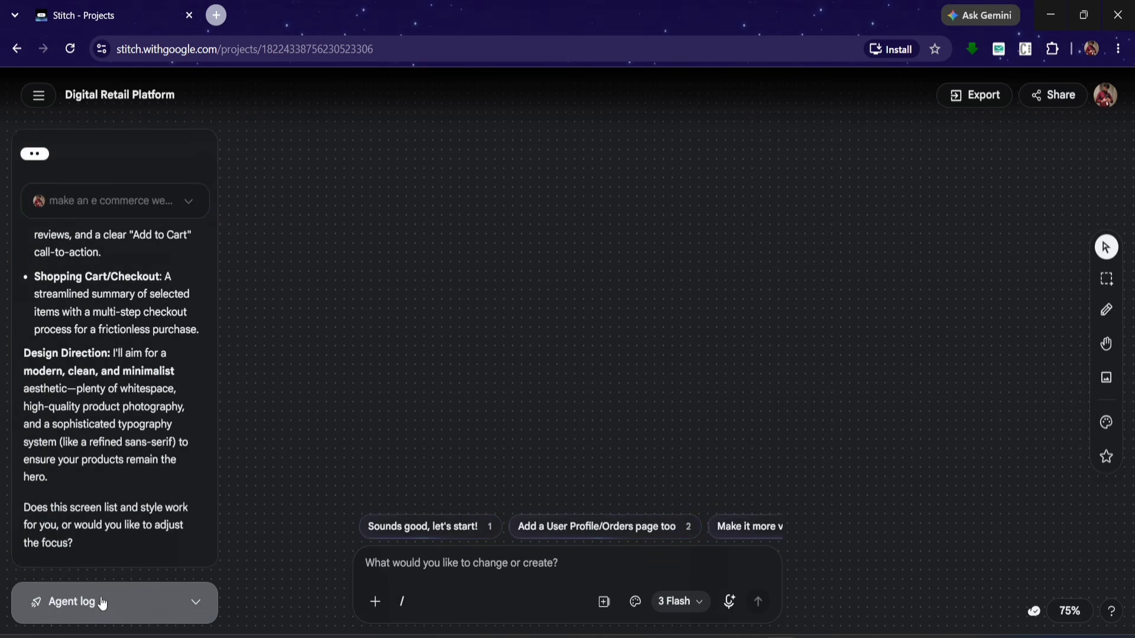
left_click(102, 602)
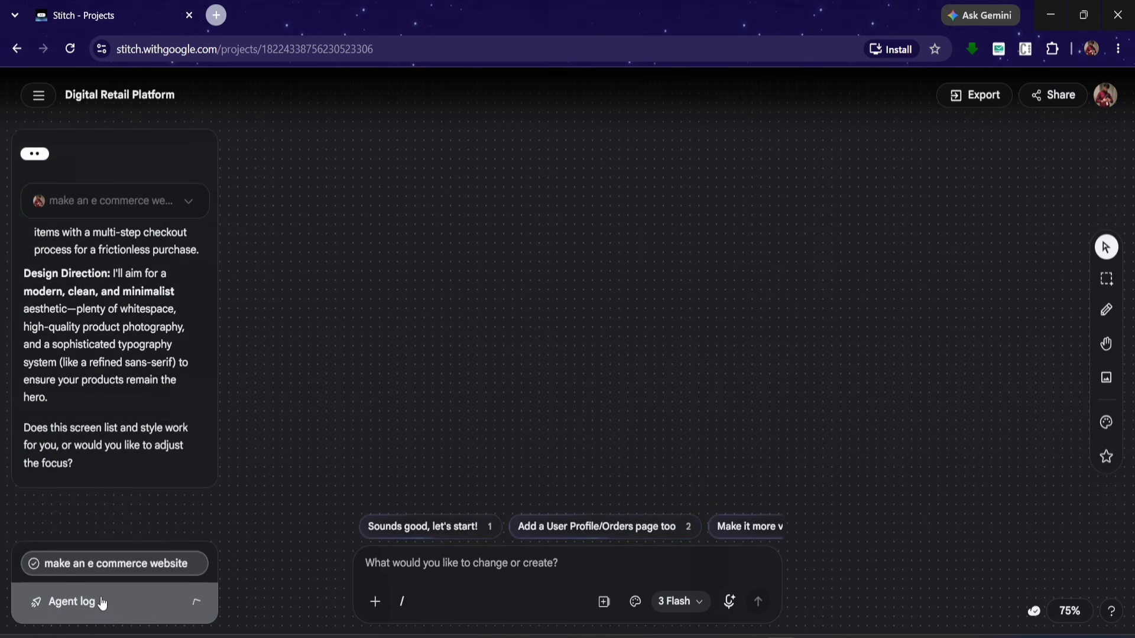
left_click(351, 382)
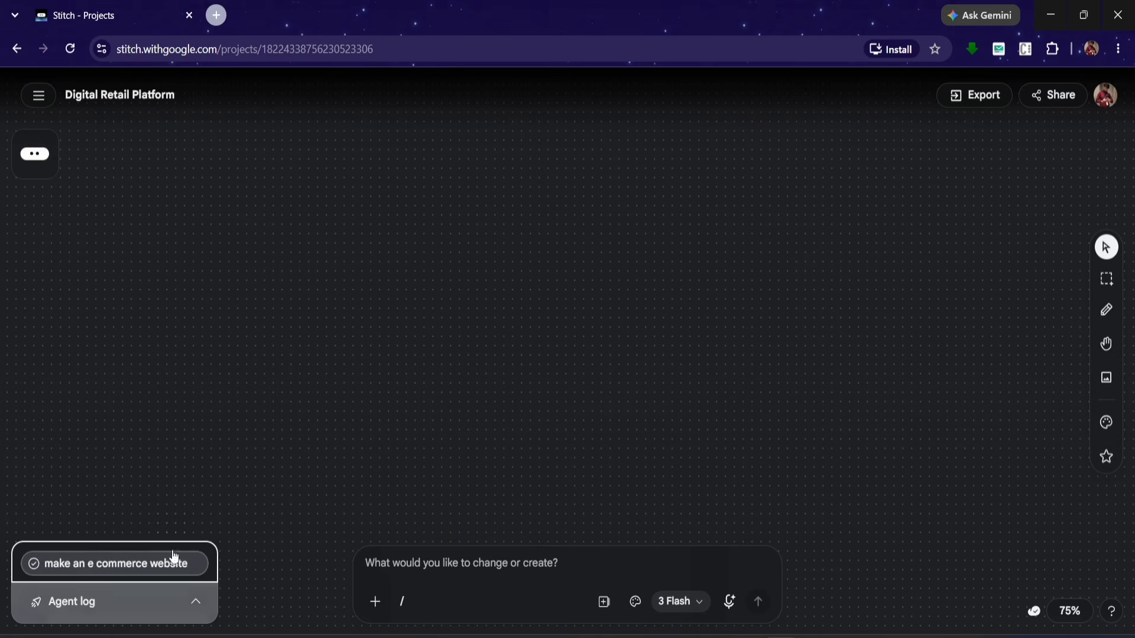
left_click(147, 562)
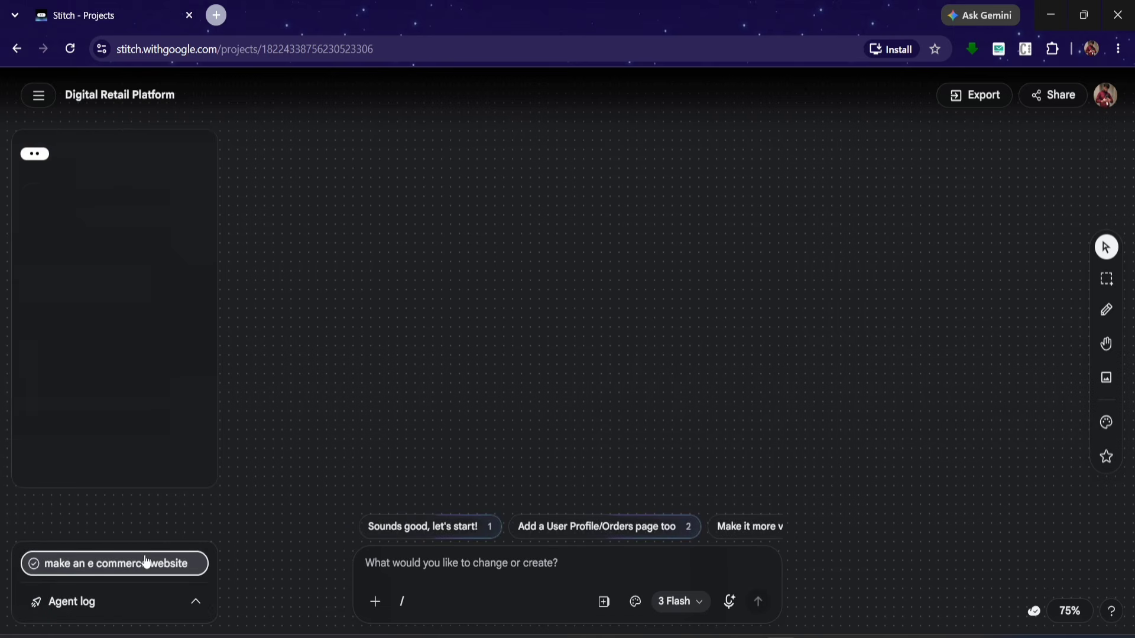
scroll(108, 287, "up", 10)
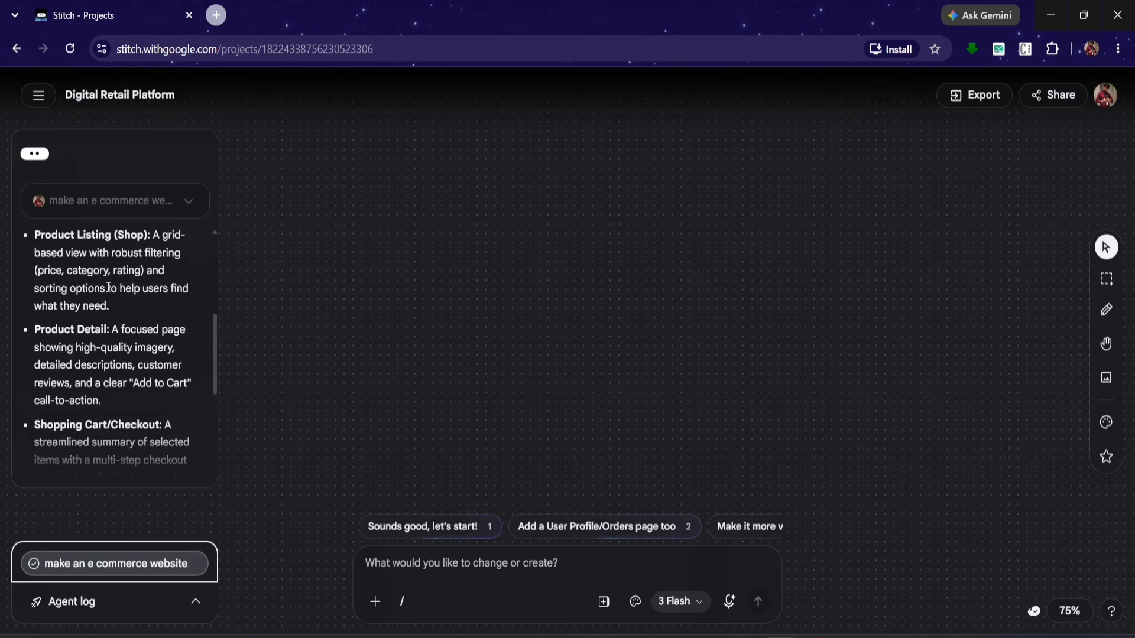
scroll(108, 286, "down", 8)
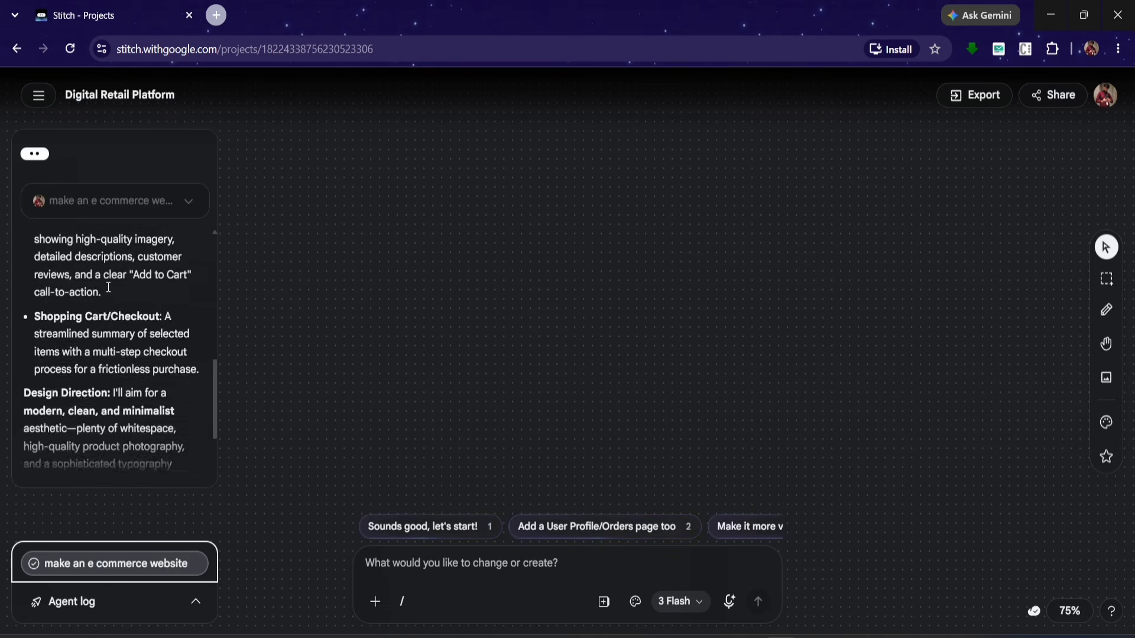
scroll(66, 324, "up", 8)
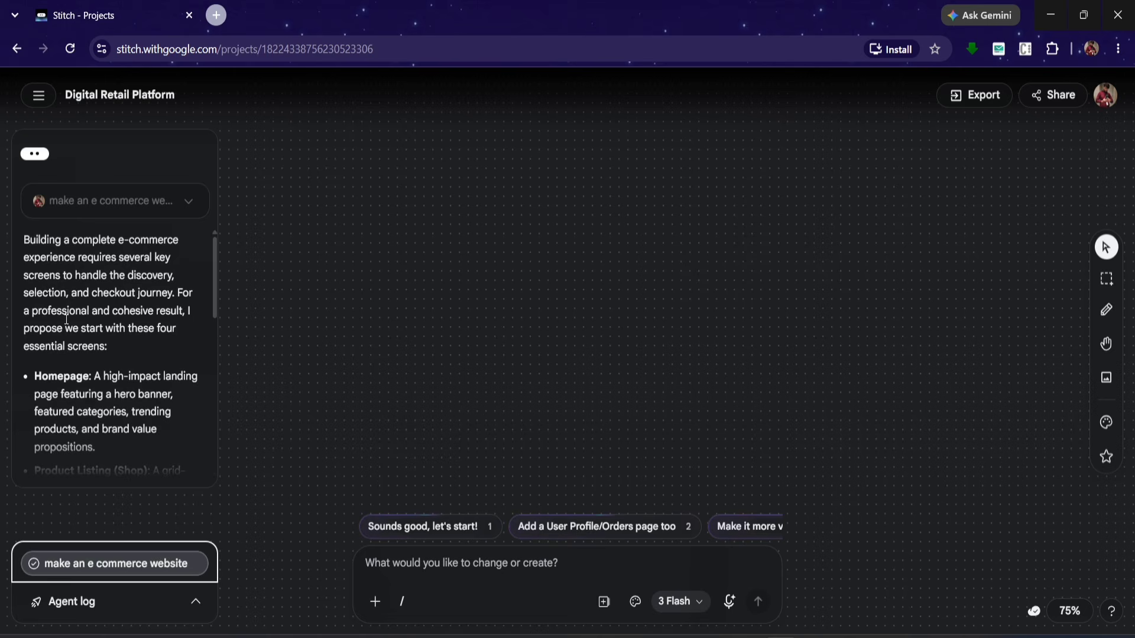
scroll(67, 319, "down", 2)
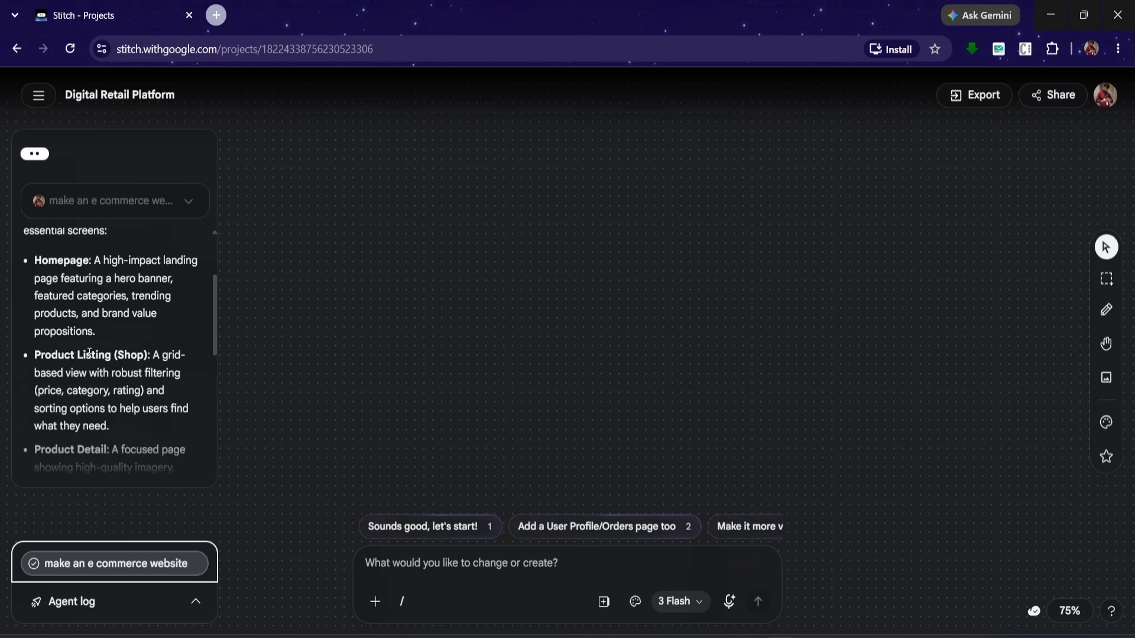
scroll(62, 409, "down", 2)
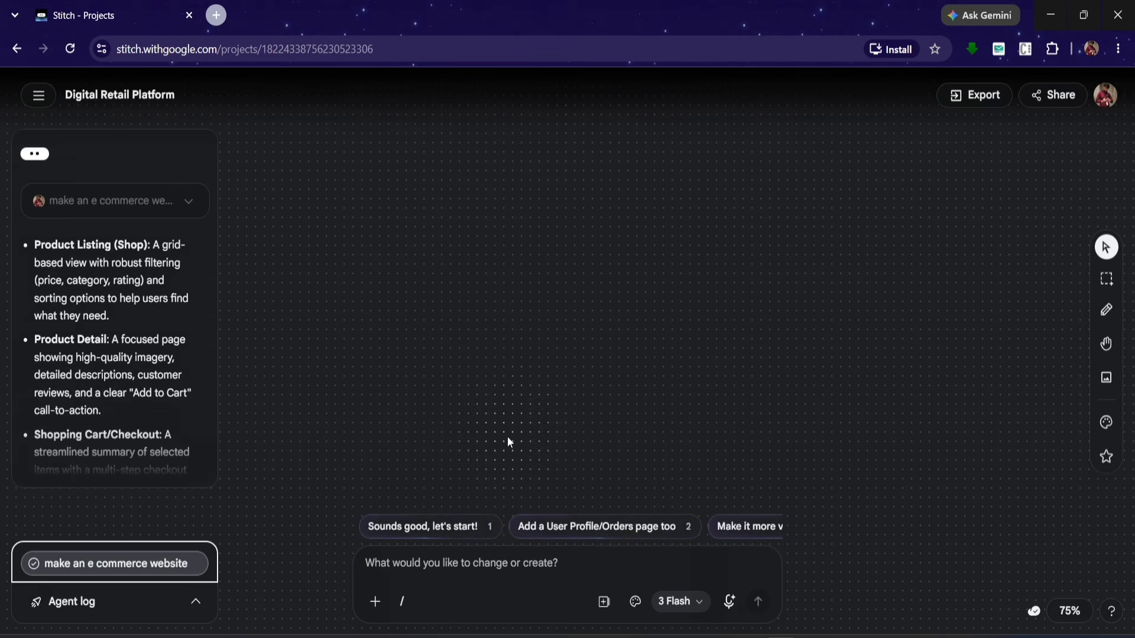
scroll(133, 375, "down", 4)
scroll(100, 430, "down", 1)
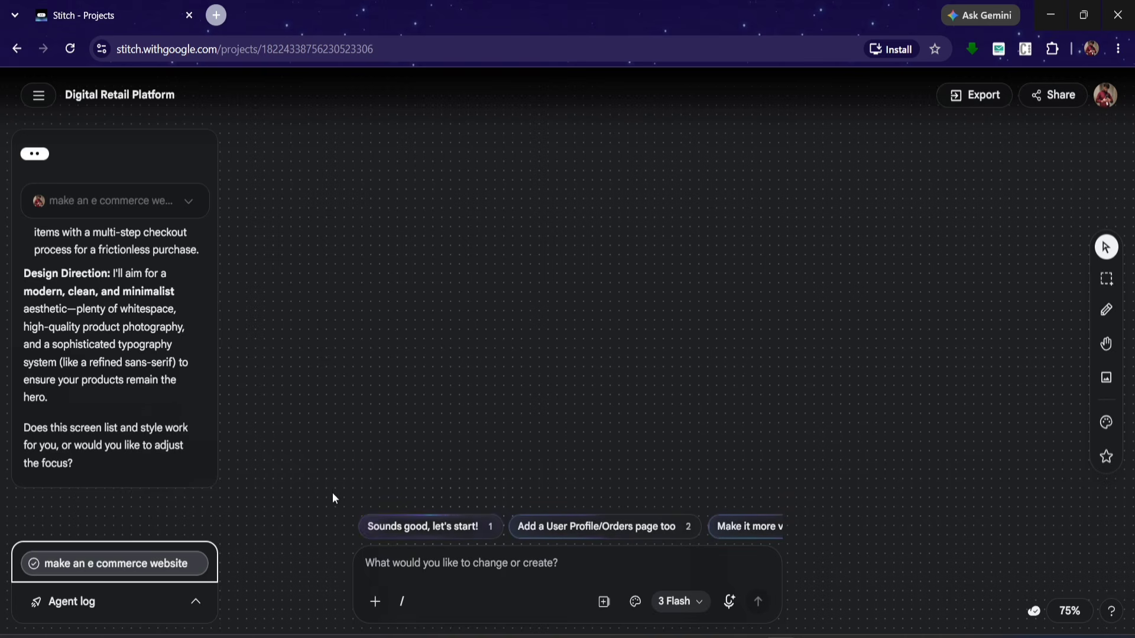
scroll(143, 311, "up", 5)
scroll(143, 312, "down", 5)
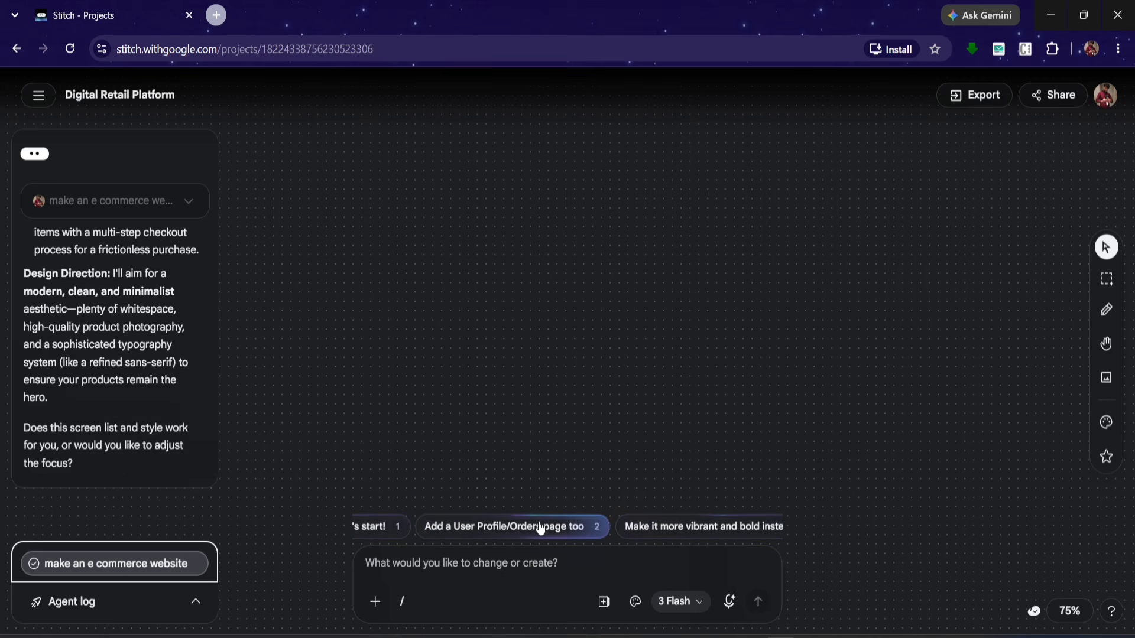
Reply to the agent with the suggested request "Add a User Profile/Orders page too"
left_click(518, 574)
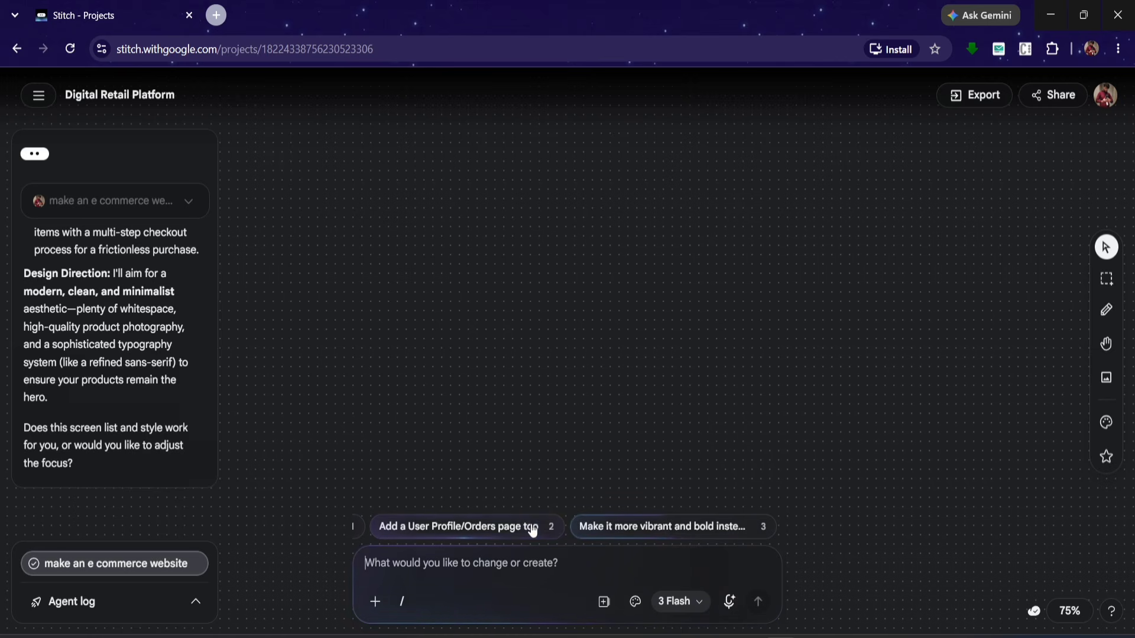
left_click(446, 527)
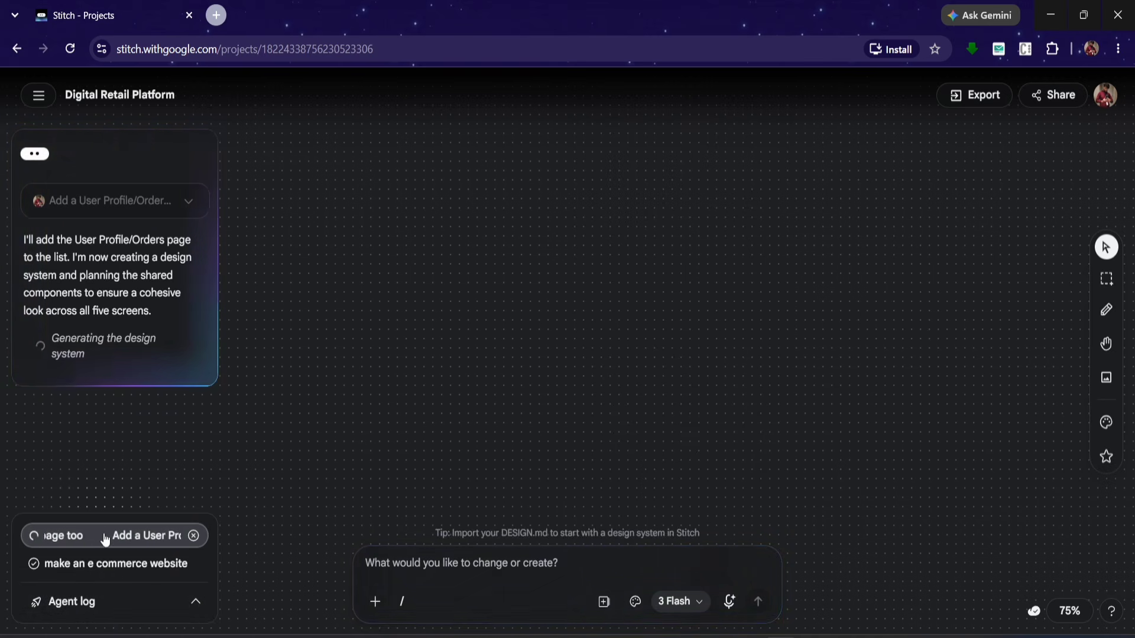
Submit the follow-up prompt "add multiple product pages"
left_click(388, 565)
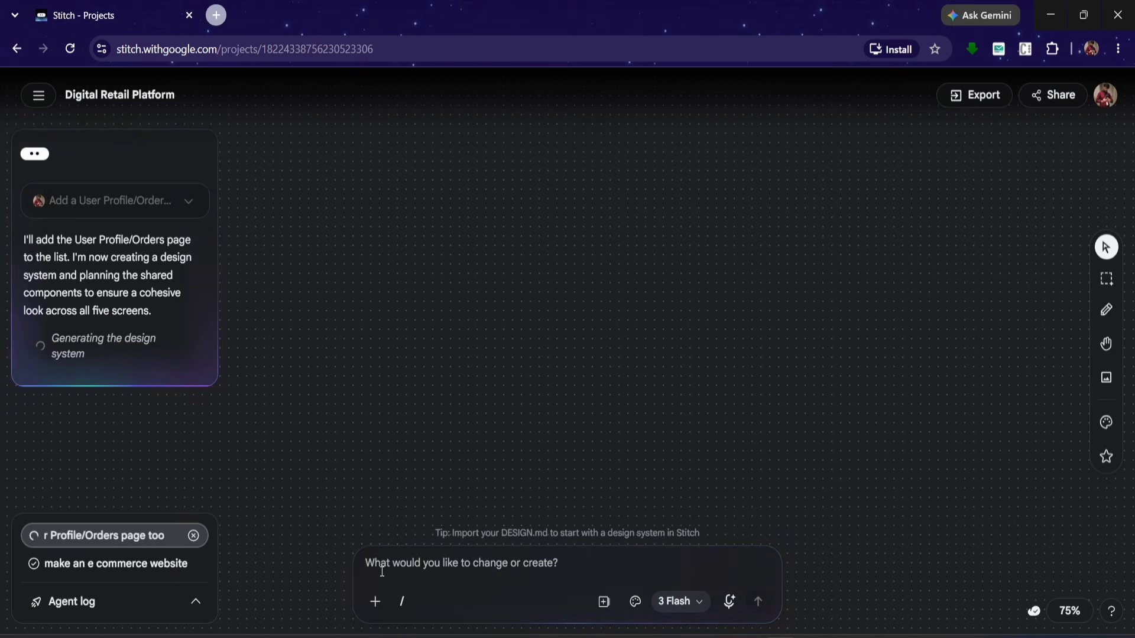
type("add")
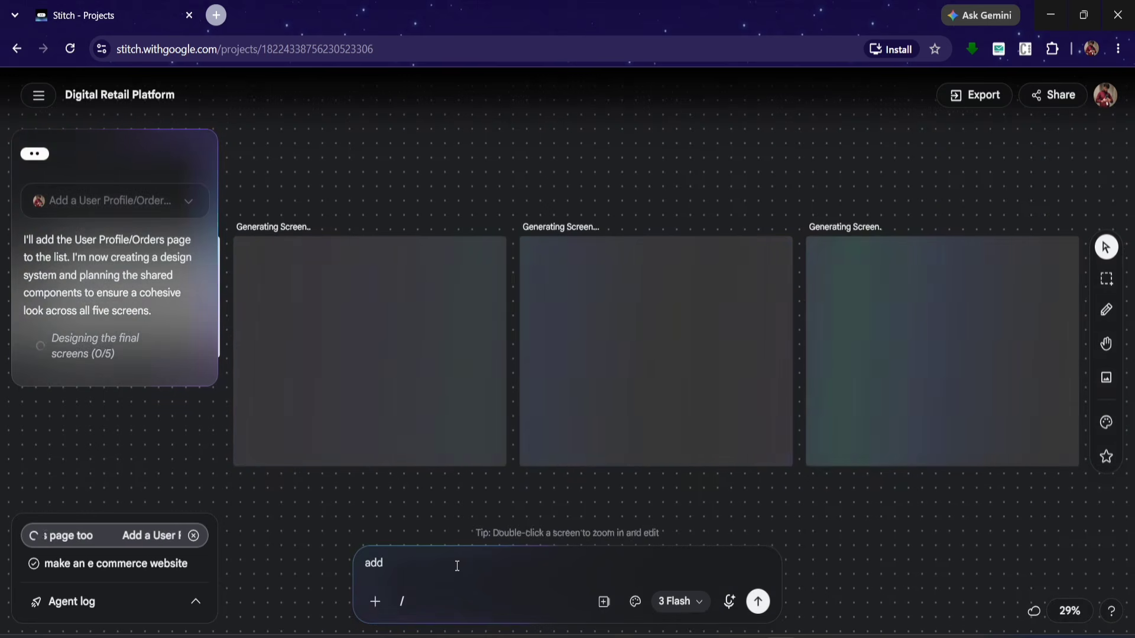
type("mul")
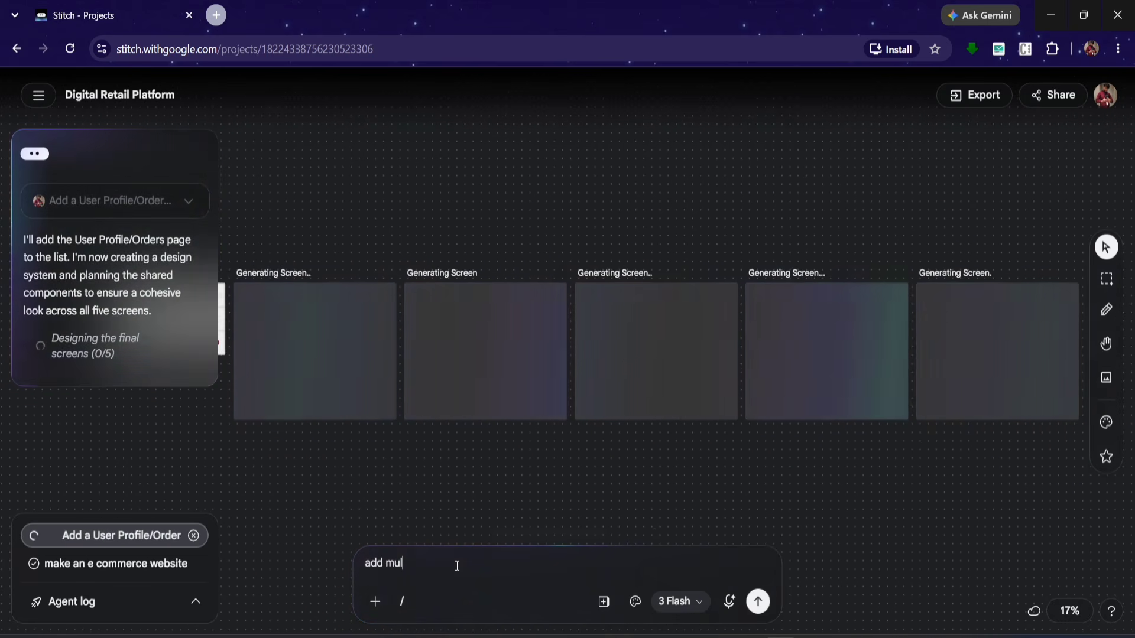
type("tiple ")
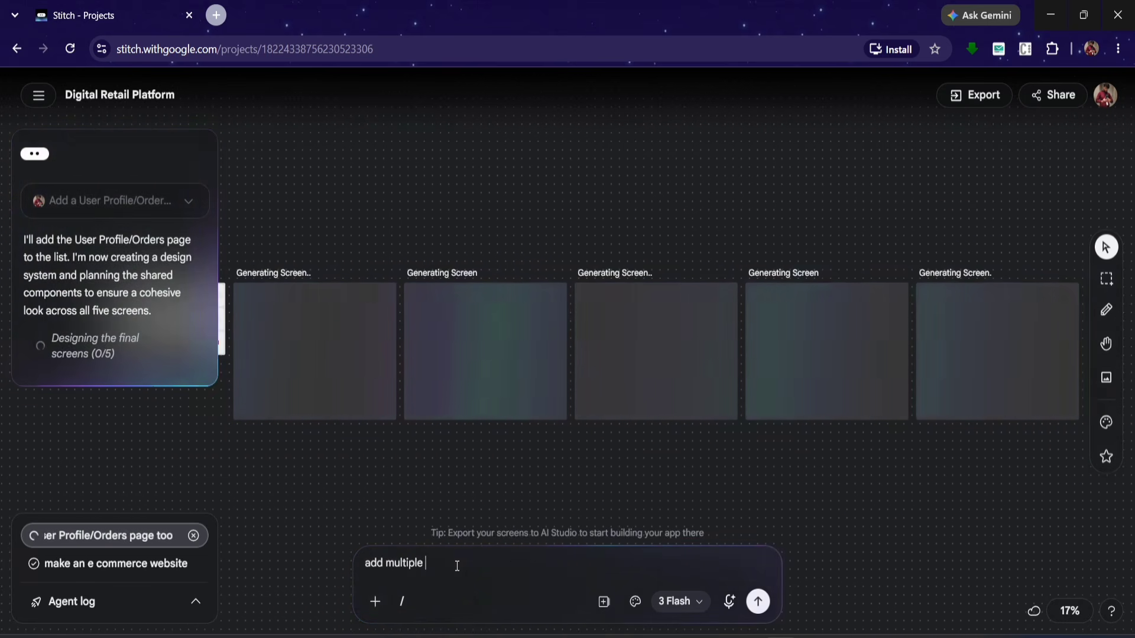
type("product pages")
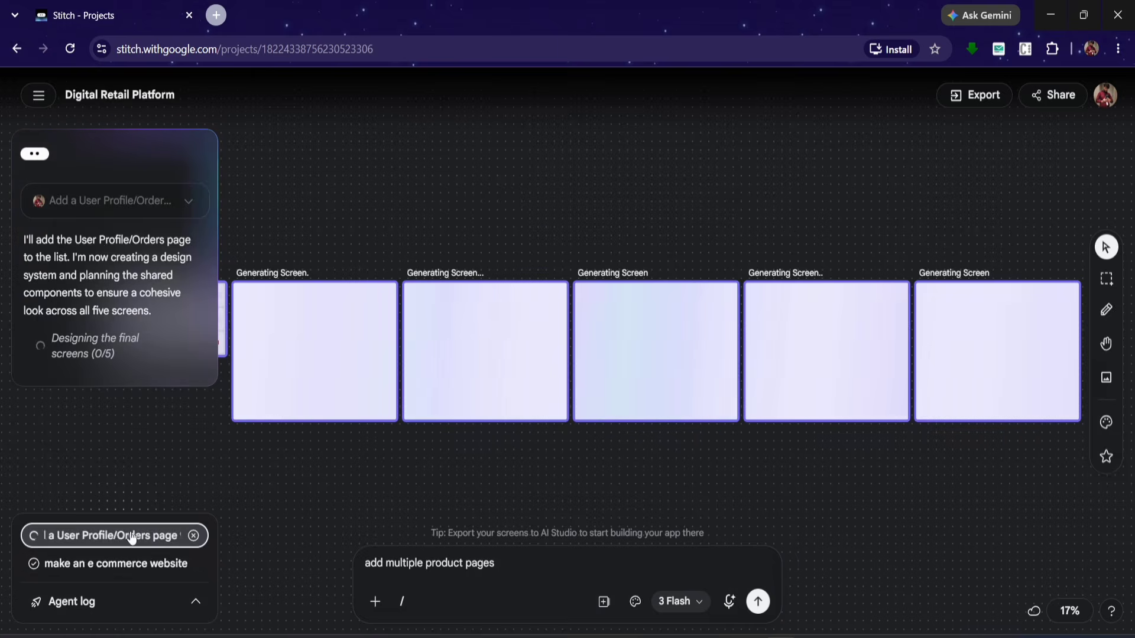
left_click(758, 602)
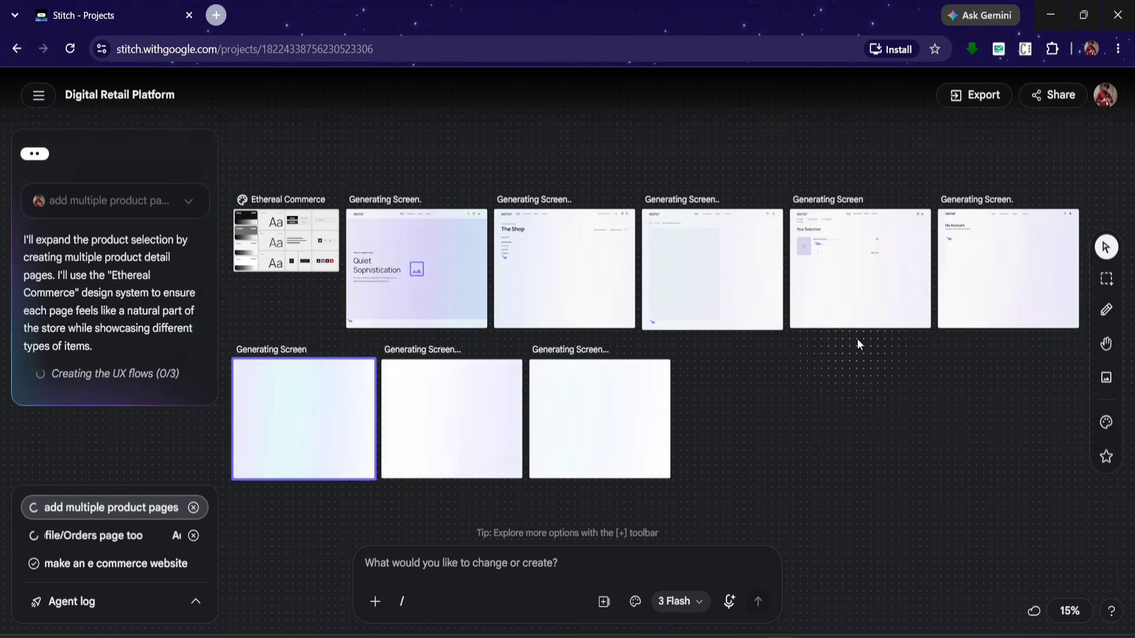
Generate a prototype from the Homepage screen on the canvas and open it in preview
scroll(888, 258, "up", 4)
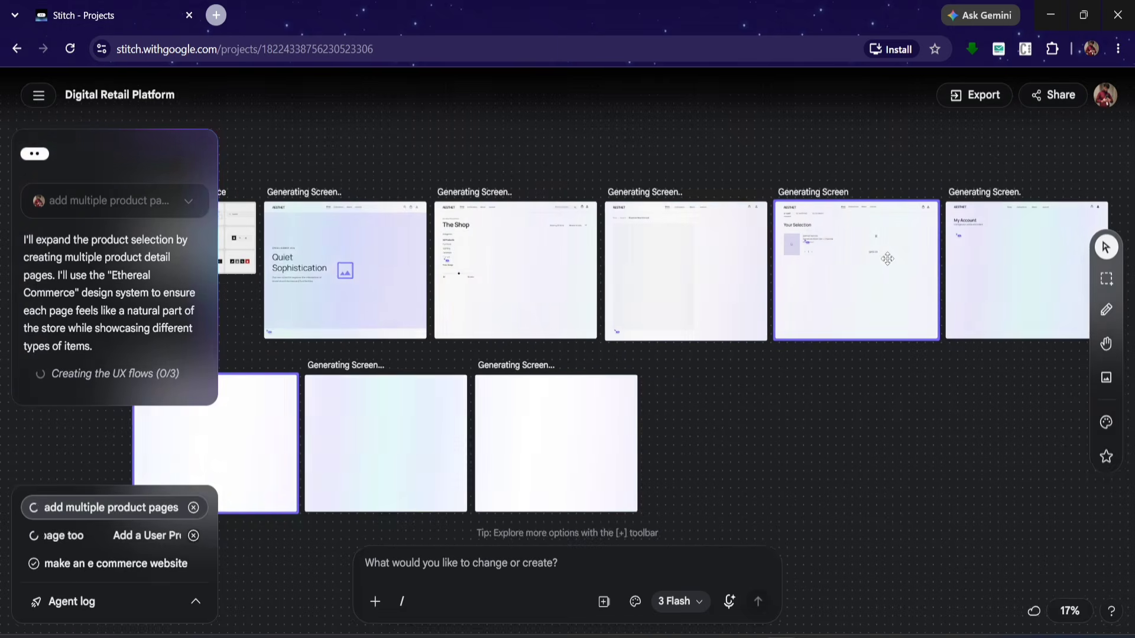
scroll(888, 258, "right", 3)
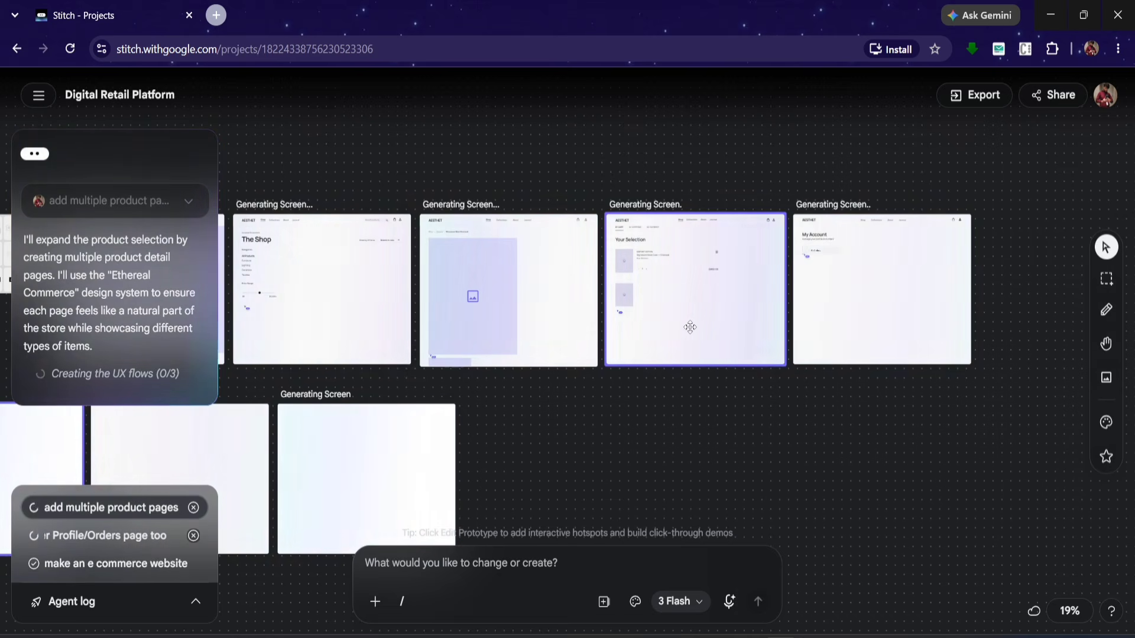
scroll(697, 399, "left", 3)
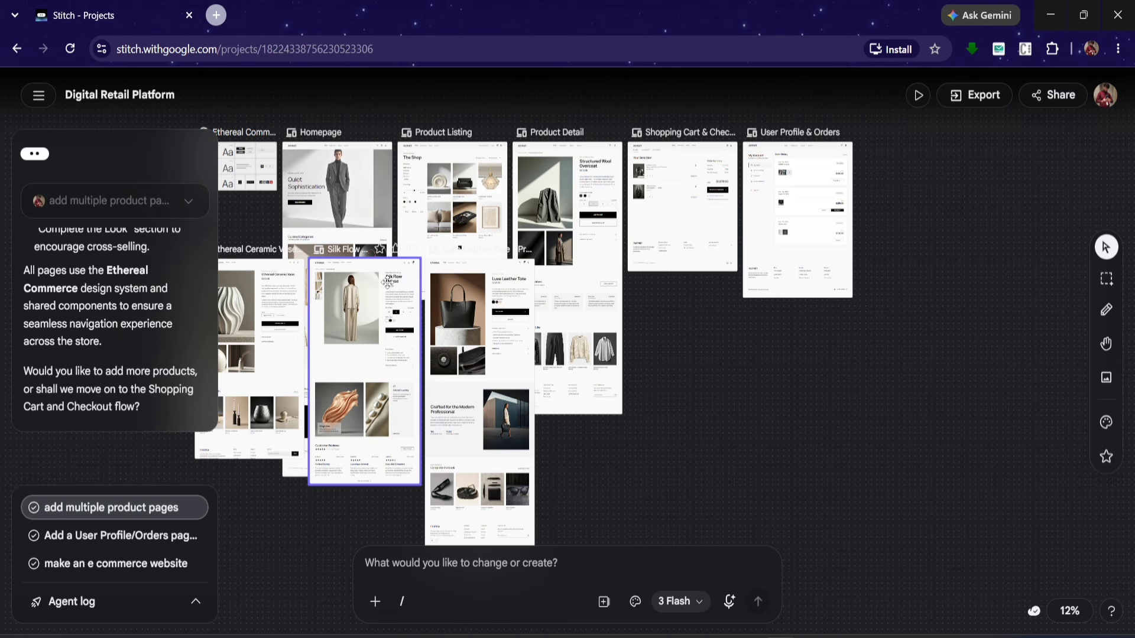
scroll(388, 284, "left", 5)
scroll(388, 283, "up", 2)
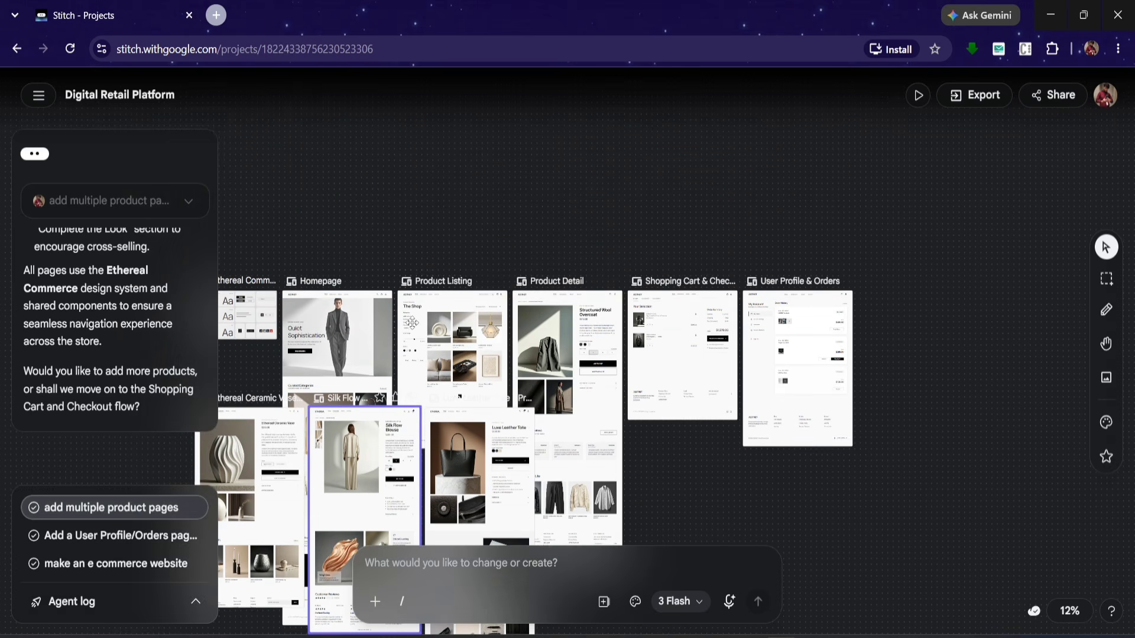
scroll(412, 323, "left", 1)
left_click(564, 276)
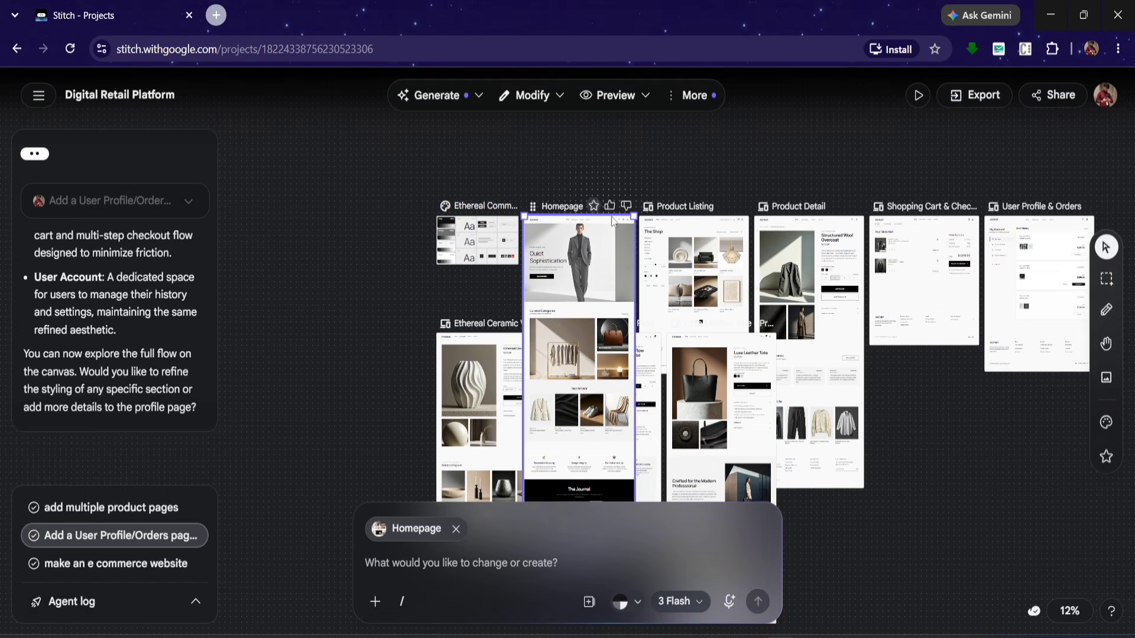
left_click(919, 96)
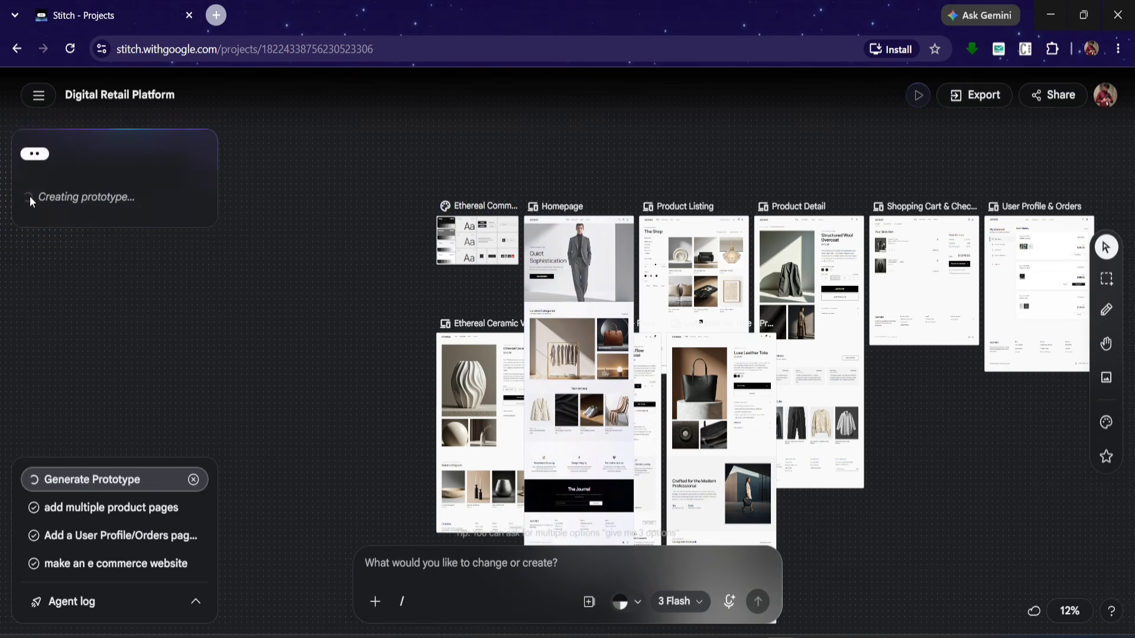
scroll(662, 290, "up", 3)
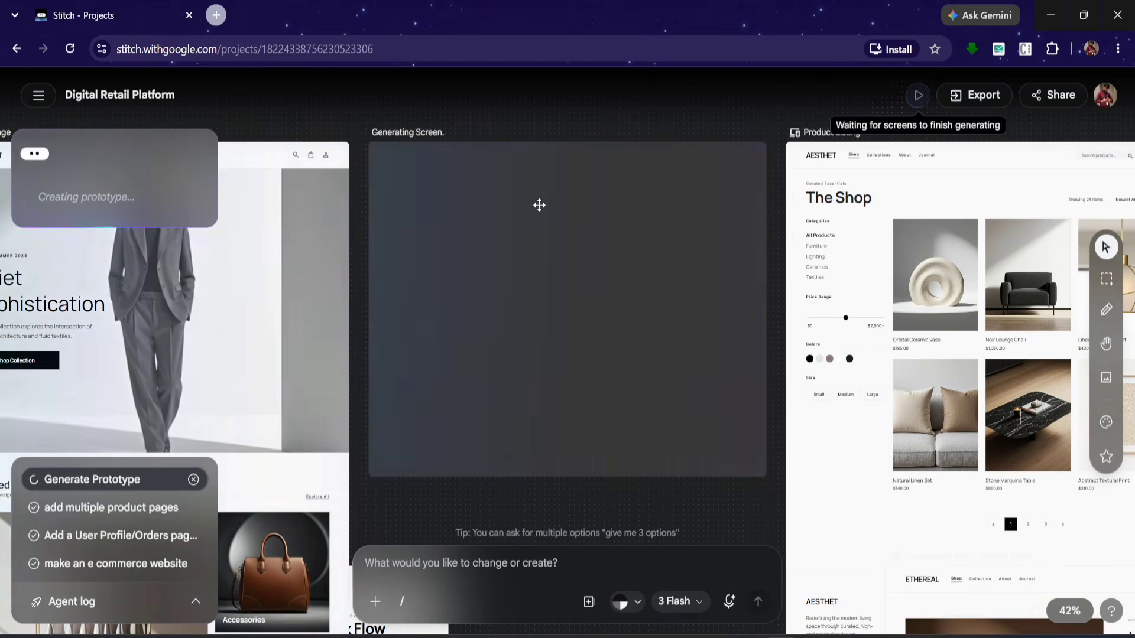
left_click(479, 218)
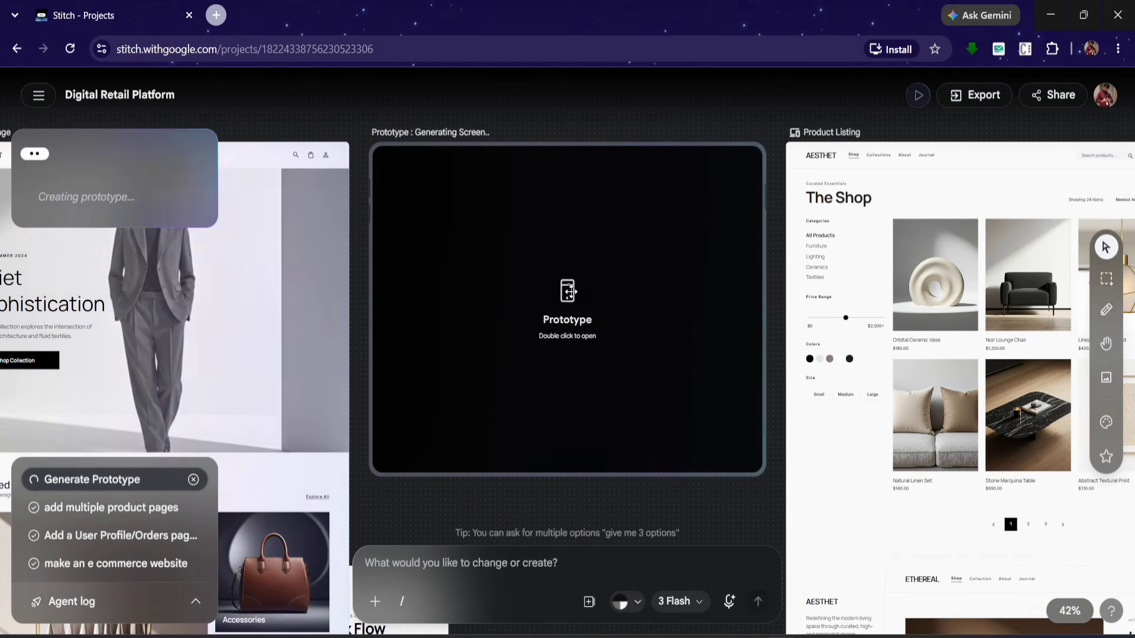
double_click(659, 276)
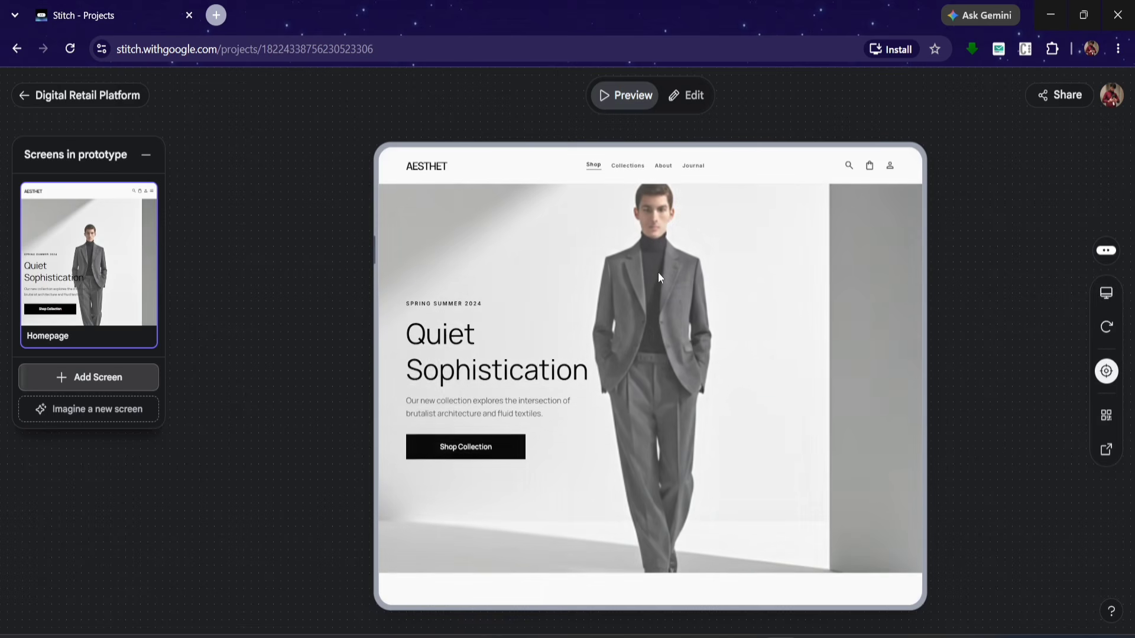
Review the whole Homepage in the prototype preview, then return to the project canvas with all screens
scroll(659, 273, "down", 1)
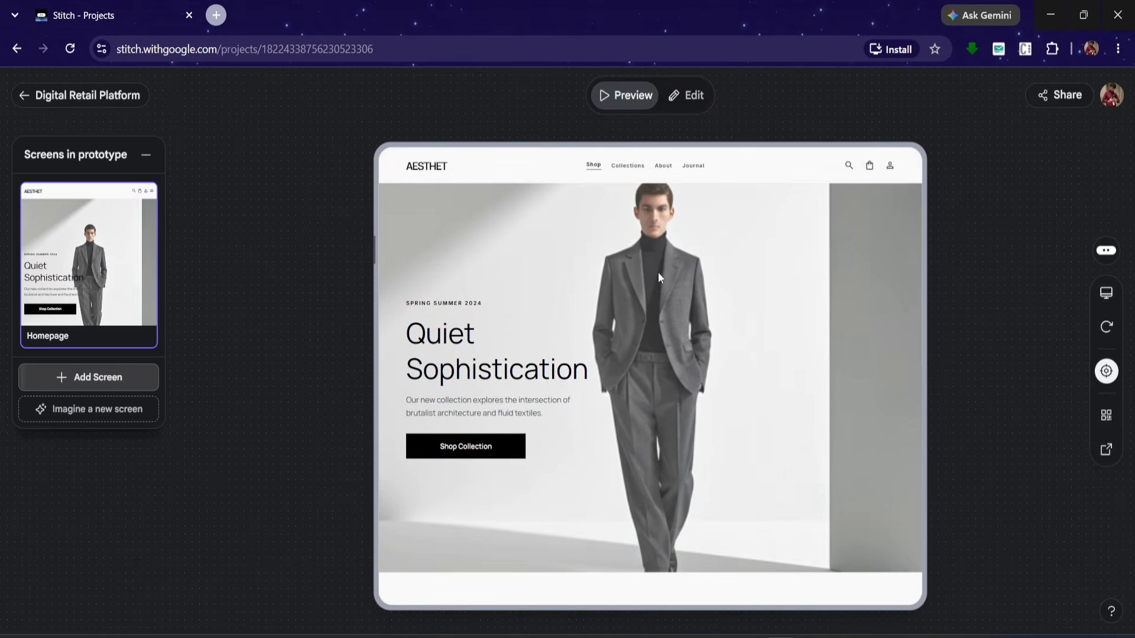
scroll(658, 272, "down", 10)
scroll(658, 276, "down", 3)
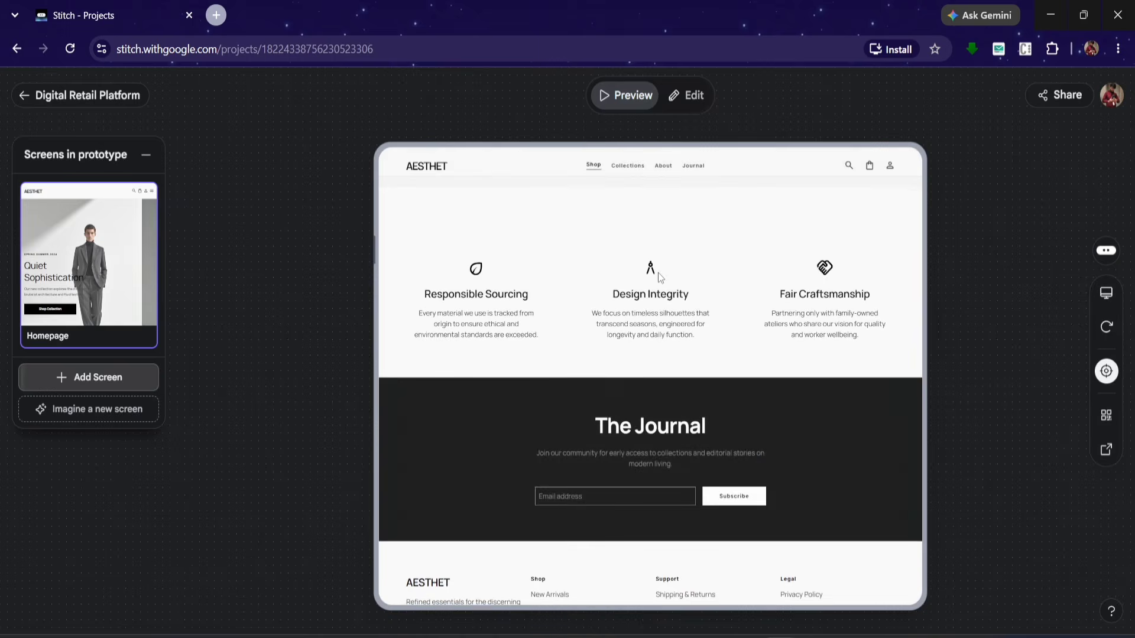
scroll(518, 517, "up", 10)
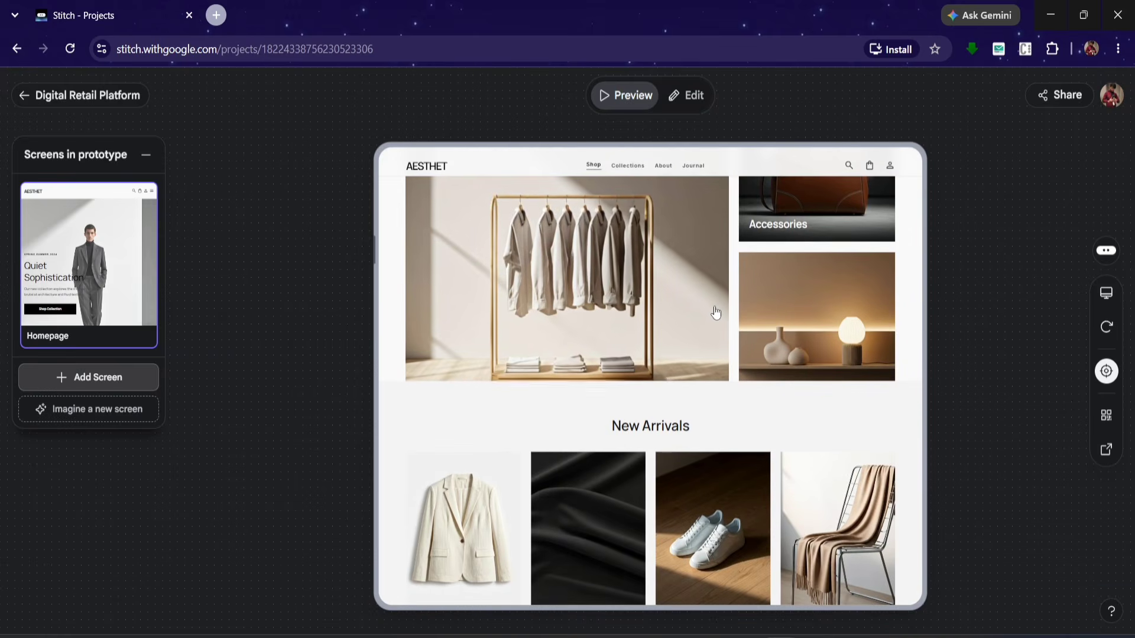
scroll(713, 311, "up", 5)
scroll(714, 308, "up", 3)
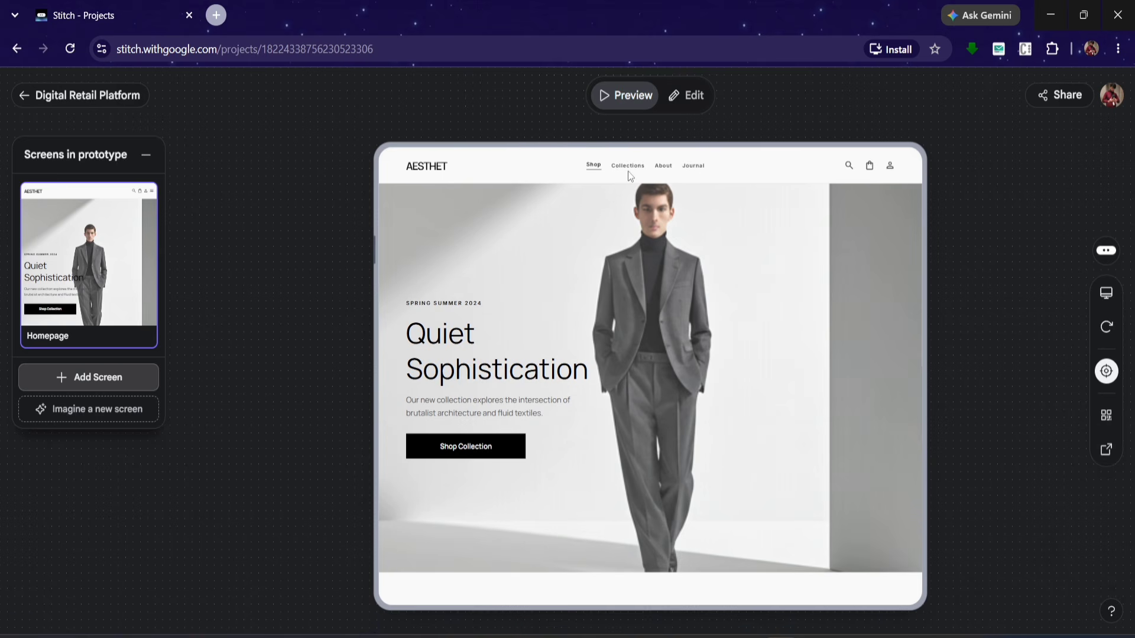
left_click(136, 98)
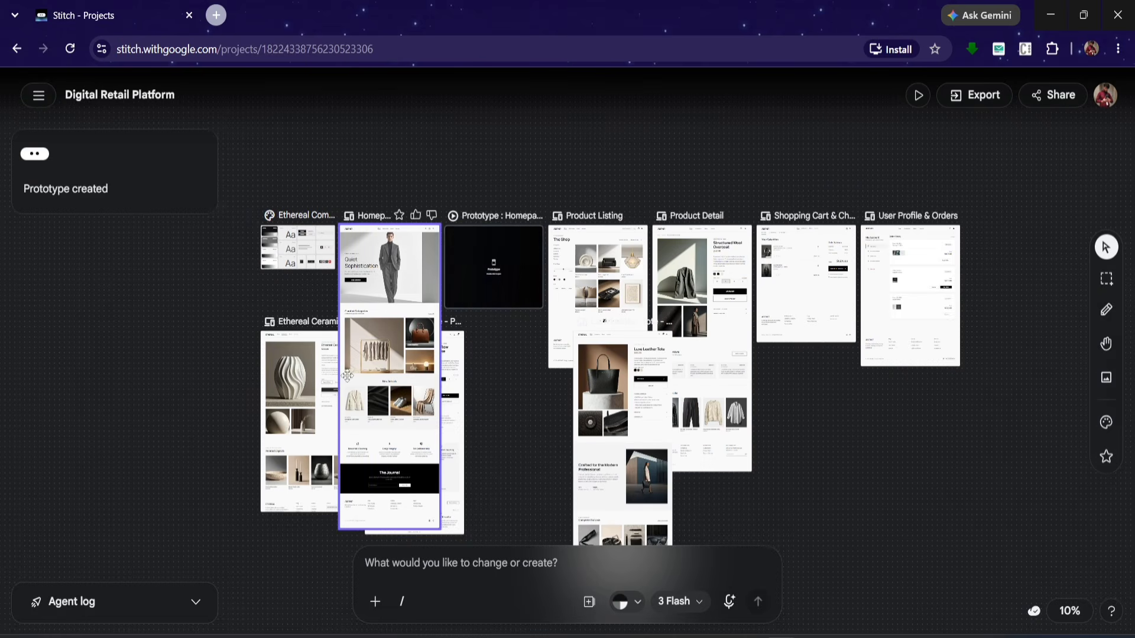
scroll(334, 453, "down", 3)
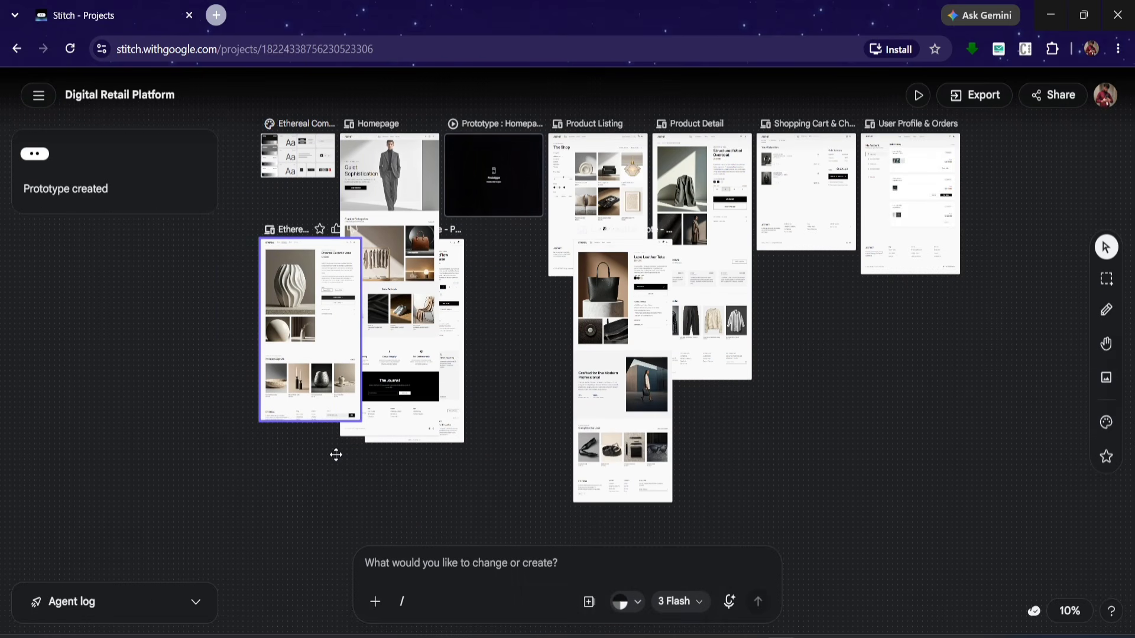